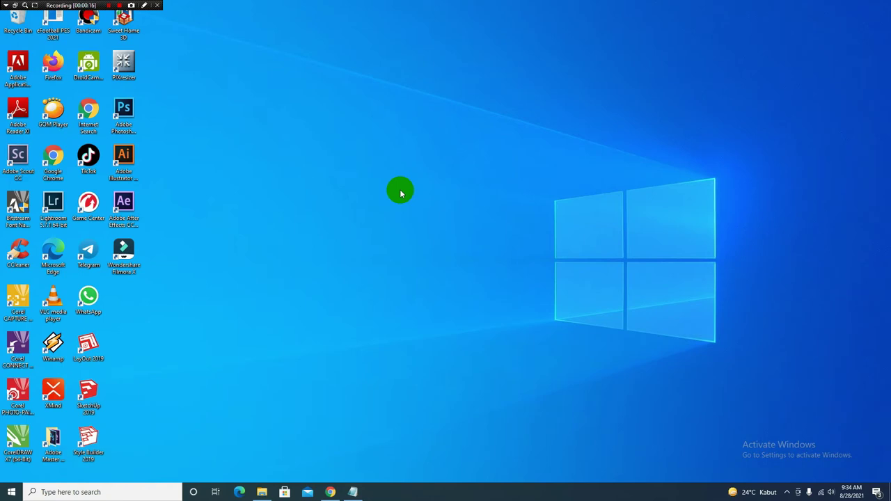
# Copy the saved PineTools address from the Notepad note into a new Chrome tab
pyautogui.click(329, 493)
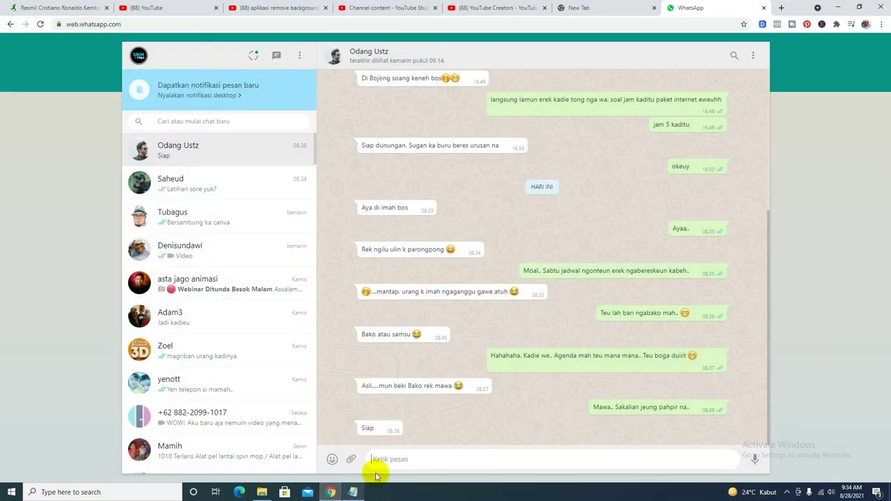
pyautogui.click(781, 8)
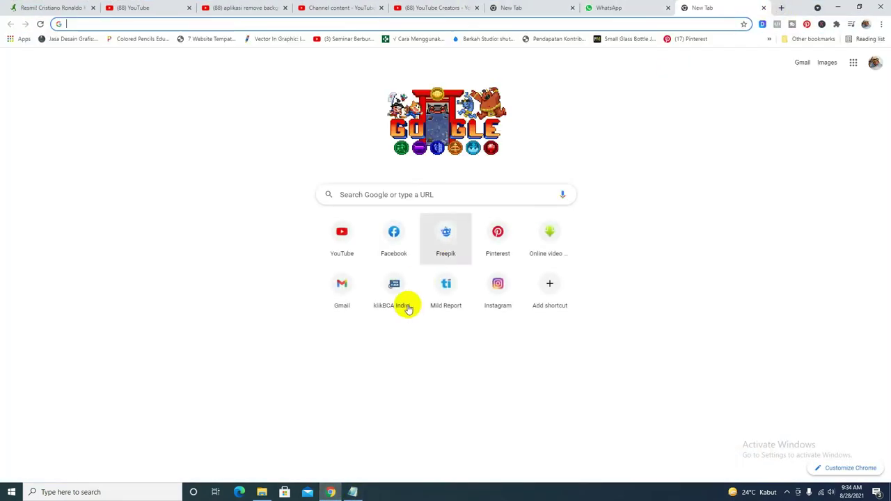
pyautogui.click(352, 493)
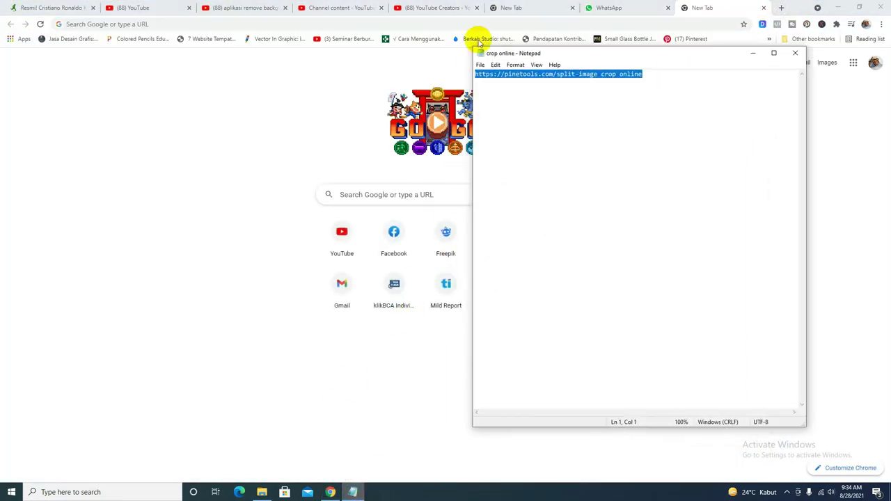
pyautogui.rightClick(539, 73)
pyautogui.click(551, 106)
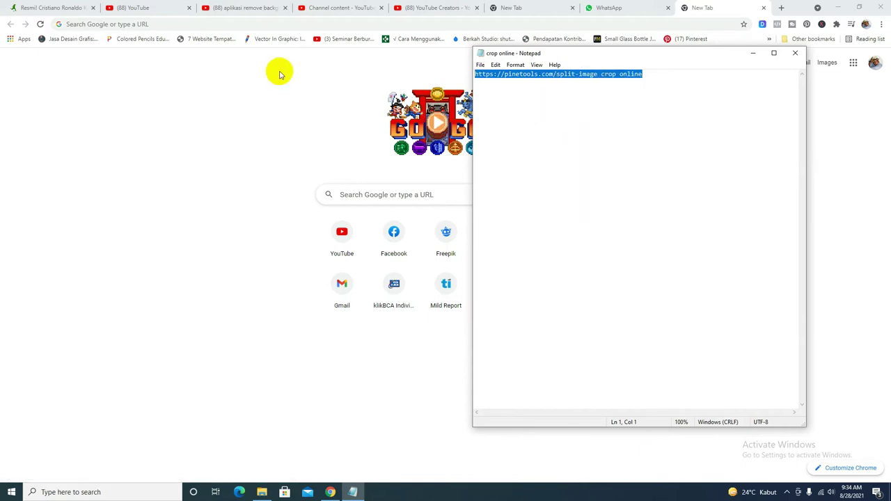
pyautogui.click(117, 24)
pyautogui.hotkey('ctrl', 'v')
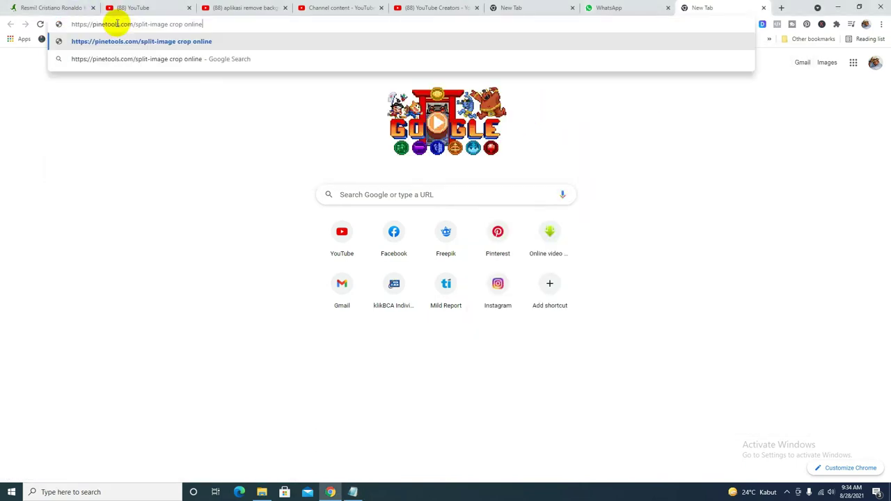
pyautogui.press('Return')
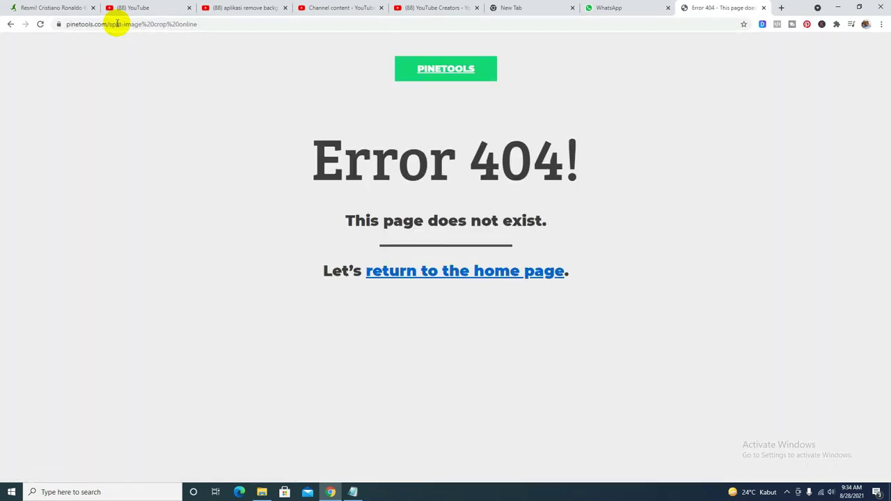
# Trim the extra words from the address and load pinetools.com
pyautogui.click(40, 23)
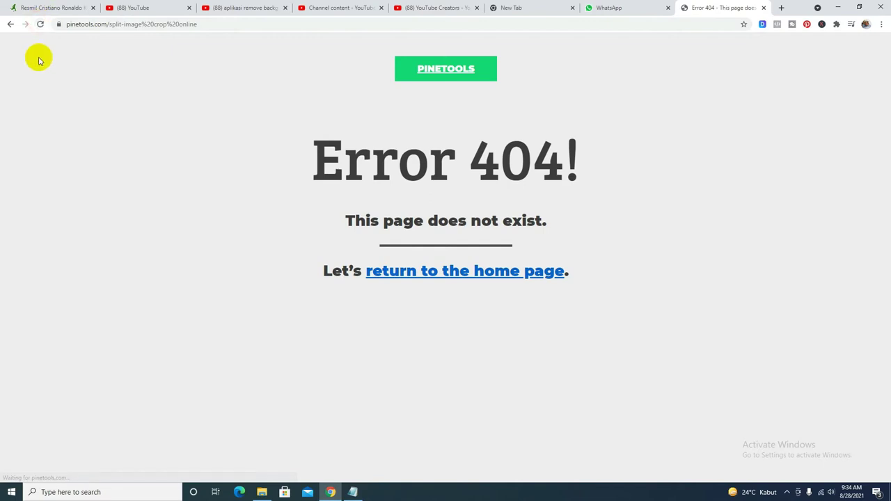
pyautogui.click(202, 24)
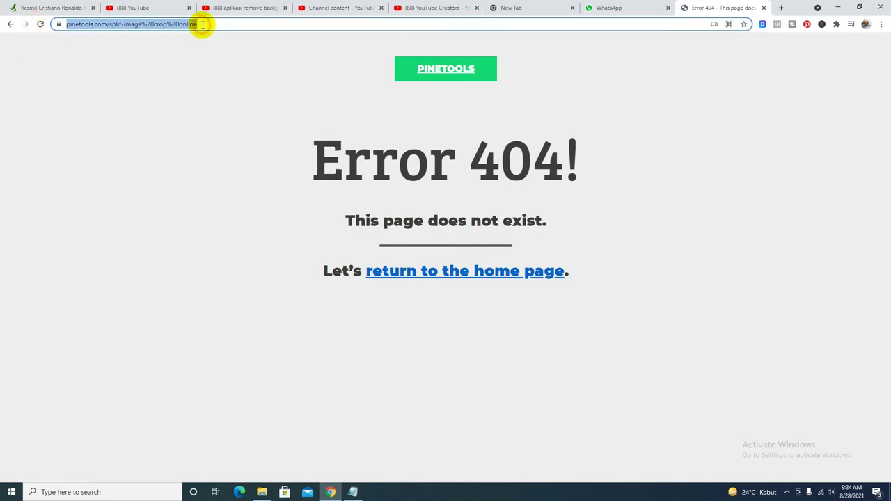
pyautogui.click(202, 24)
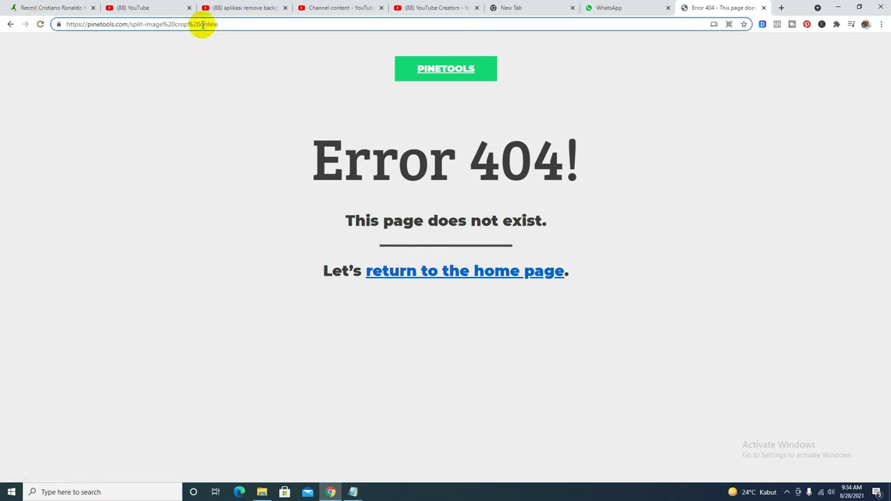
pyautogui.press('BackSpace')
pyautogui.press('BackSpace')
pyautogui.press('BackSpace')
pyautogui.press('BackSpace')
pyautogui.press('BackSpace')
pyautogui.press('BackSpace')
pyautogui.press('BackSpace')
pyautogui.press('BackSpace')
pyautogui.press('BackSpace')
pyautogui.press('BackSpace')
pyautogui.press('Return')
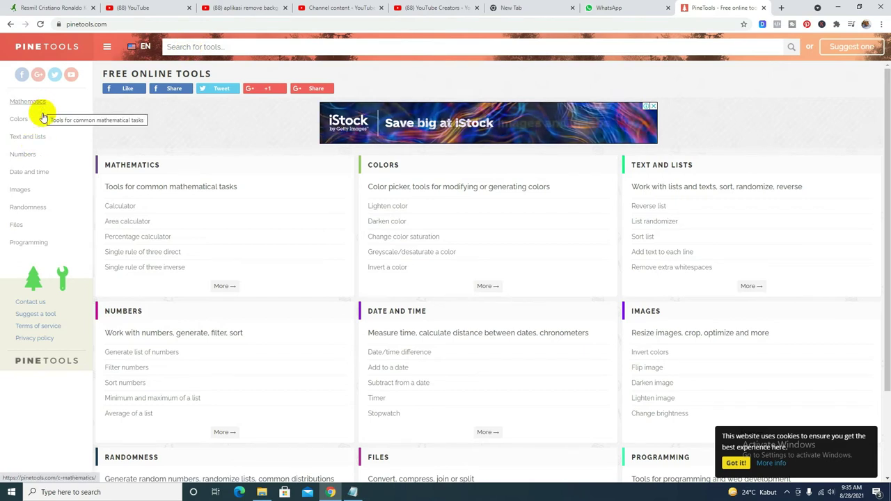
# From the Images category, scroll down the tool list and open Split Image
pyautogui.click(25, 193)
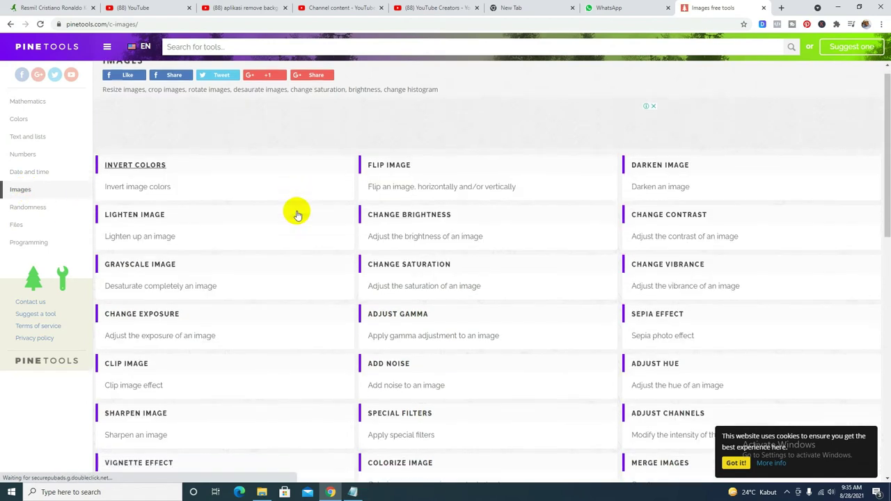
pyautogui.scroll(-3, 296, 214)
pyautogui.scroll(-2, 296, 214)
pyautogui.scroll(-4, 296, 214)
pyautogui.scroll(-1, 297, 214)
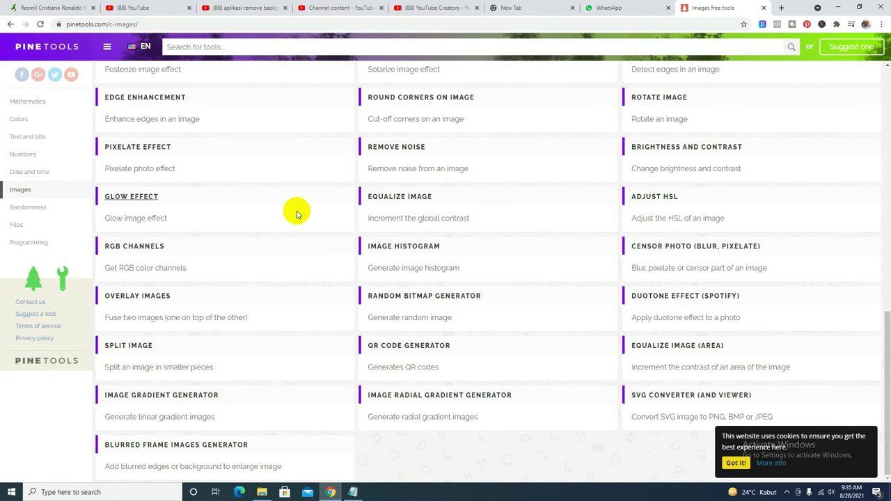
pyautogui.click(353, 491)
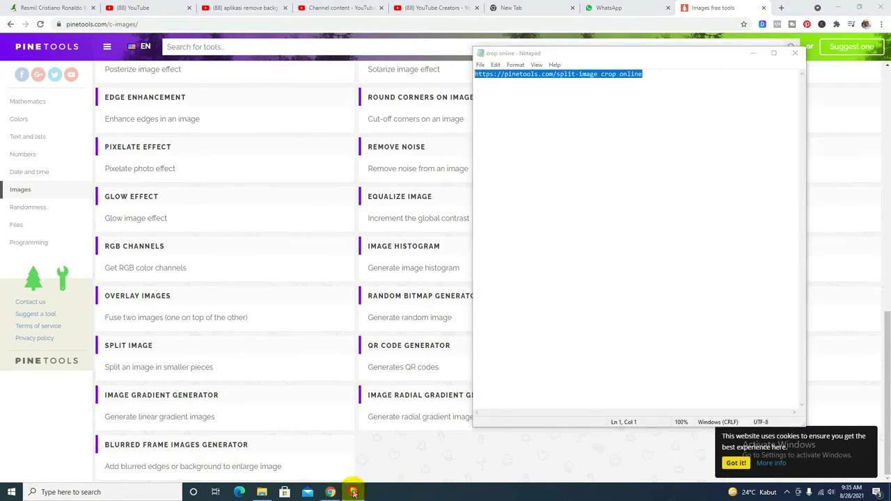
pyautogui.click(354, 491)
pyautogui.scroll(2, 471, 324)
pyautogui.scroll(-1, 471, 324)
pyautogui.scroll(-1, 472, 324)
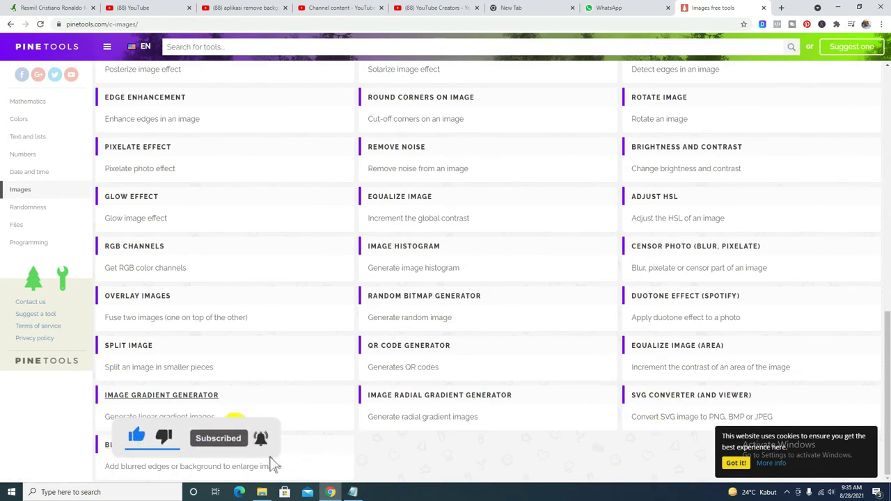
pyautogui.click(123, 347)
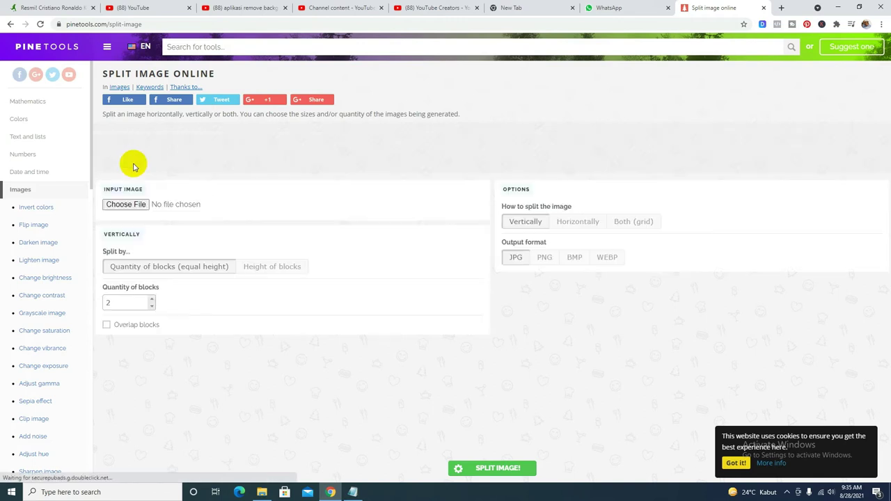
# Choose feed gamis.jpg from the Downloads folder as the input image
pyautogui.click(127, 205)
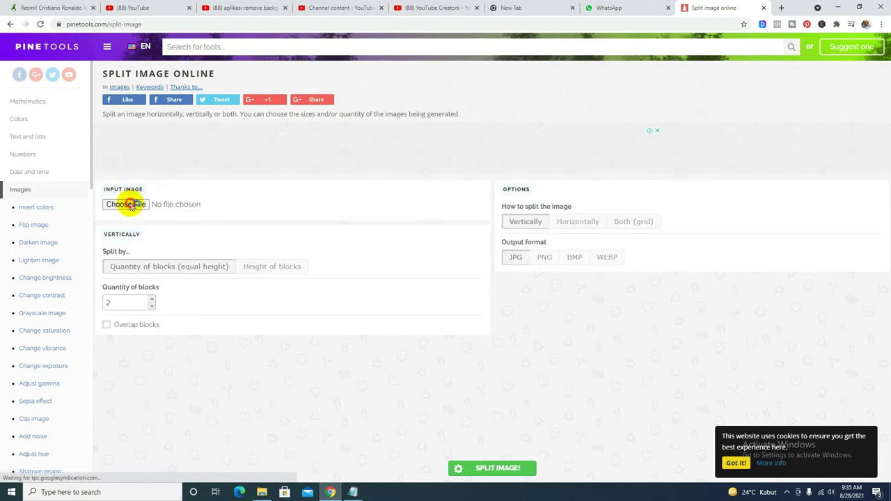
pyautogui.scroll(-1, 515, 230)
pyautogui.scroll(1, 501, 229)
pyautogui.click(343, 141)
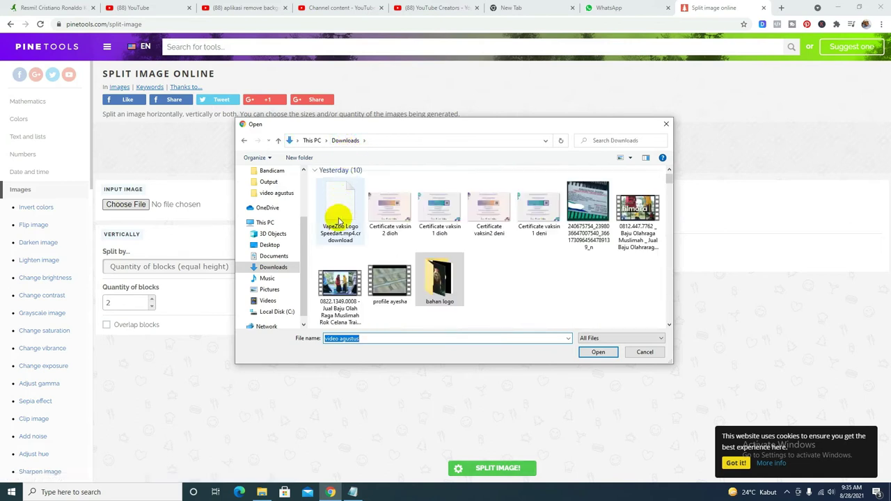
pyautogui.scroll(-3, 463, 256)
pyautogui.click(386, 216)
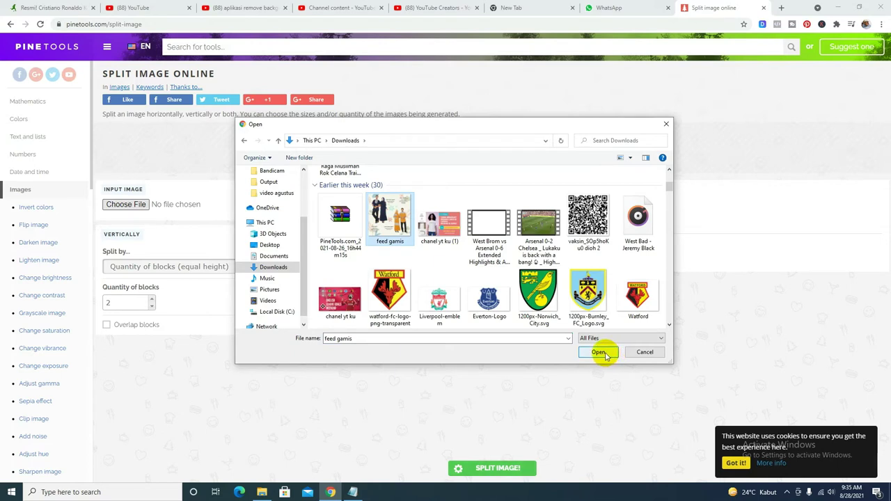
pyautogui.click(600, 353)
pyautogui.scroll(-1, 414, 311)
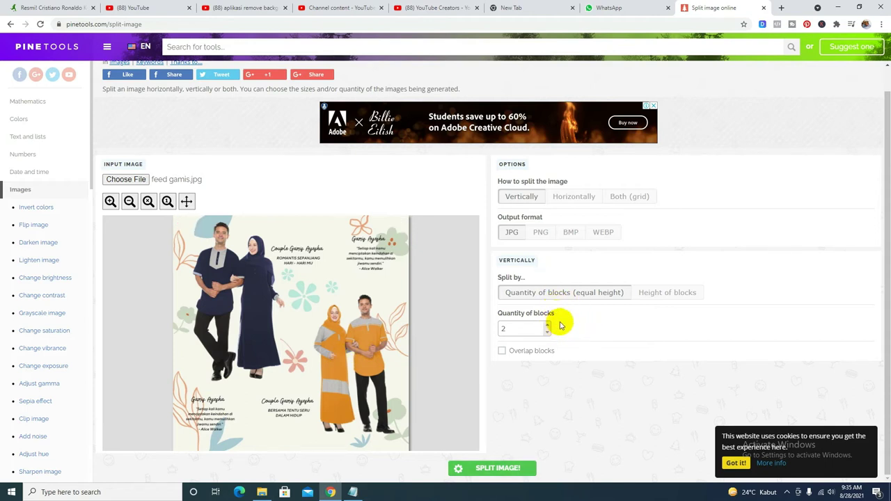
# Set Both (grid) mode, JPG output and 3×3 blocks, then run SPLIT IMAGE! for nine pieces
pyautogui.click(629, 197)
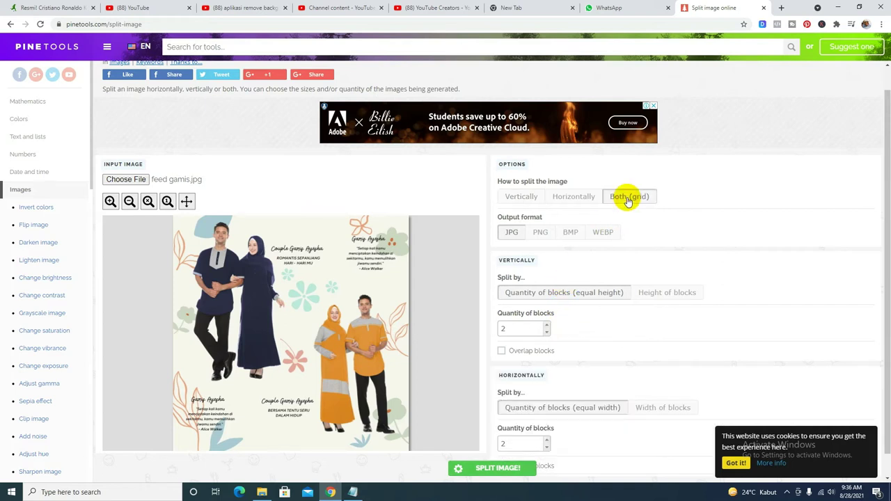
pyautogui.scroll(-1, 581, 310)
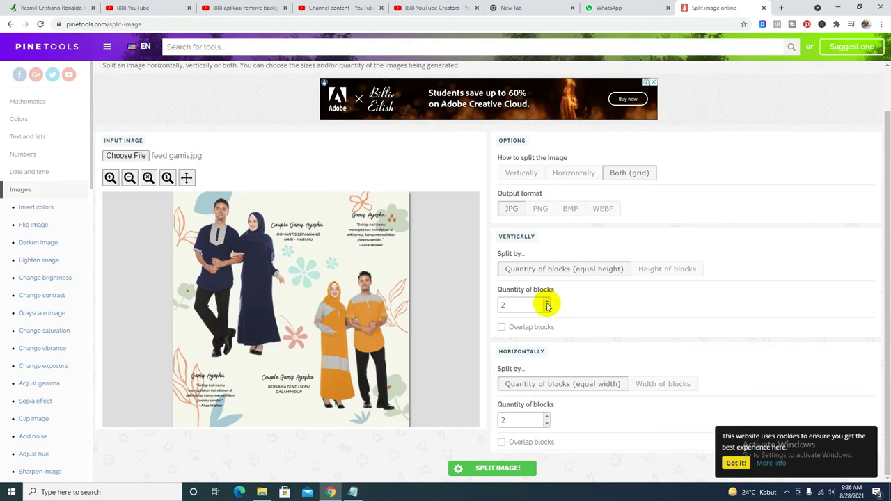
pyautogui.click(547, 417)
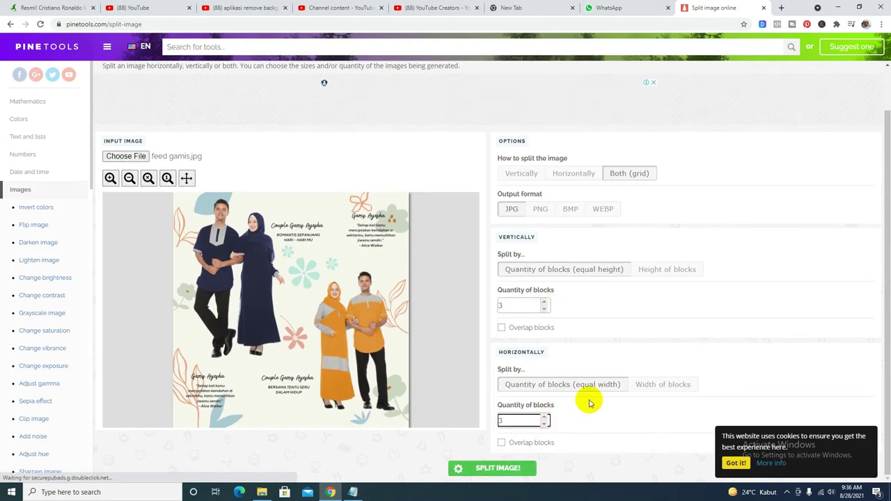
pyautogui.click(512, 469)
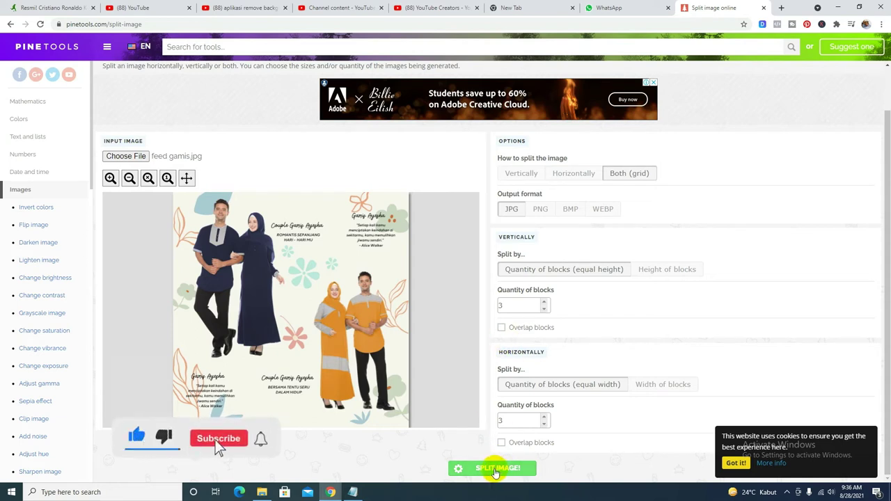
pyautogui.click(496, 471)
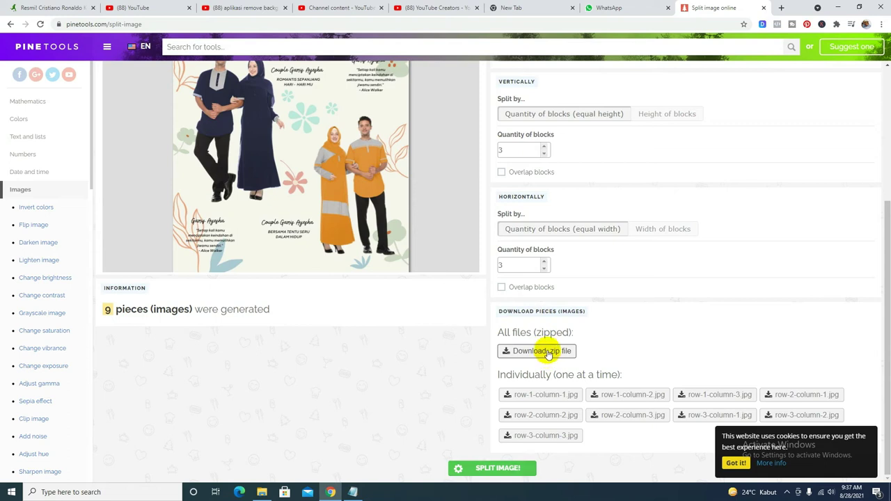
# Download the nine-piece zip and use Show in folder to reveal PineTools.com_2021-08-28_09h37m04s
pyautogui.click(548, 352)
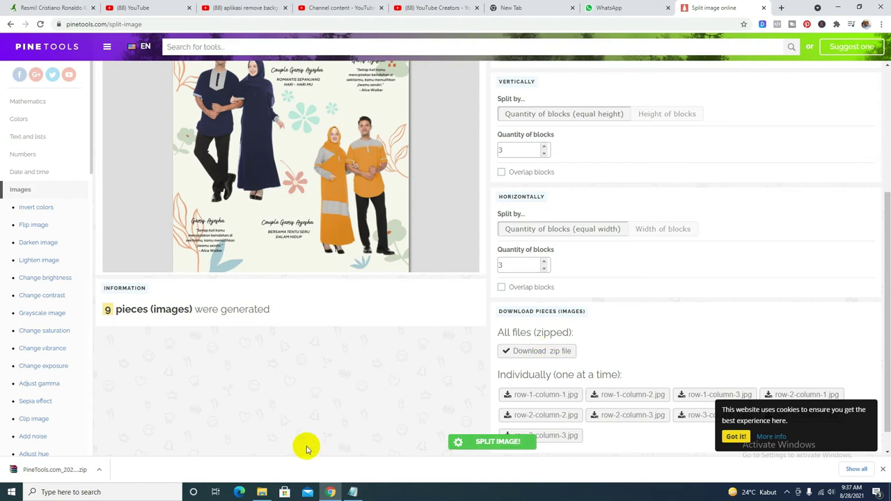
pyautogui.click(104, 475)
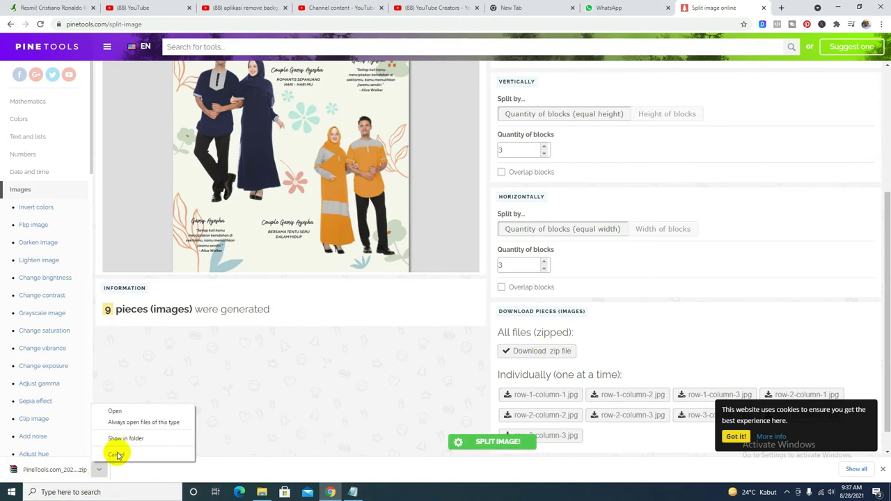
pyautogui.click(123, 441)
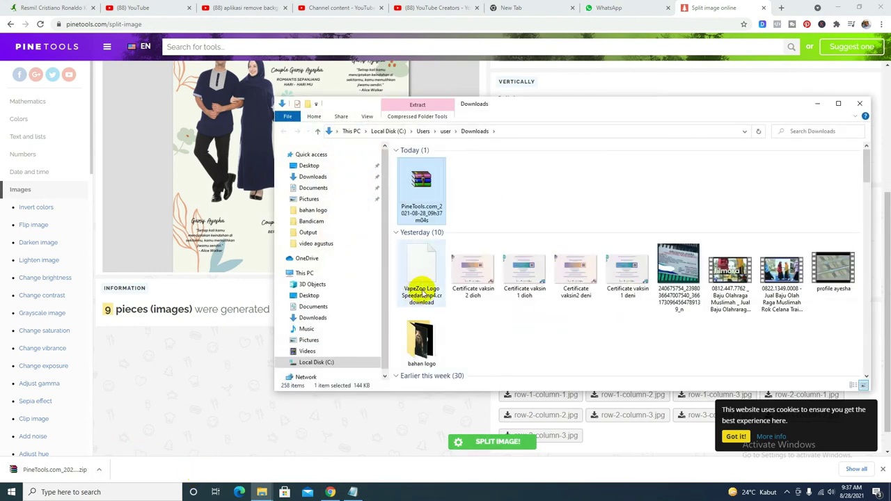
# Extract the zip into its PineTools.com_2021-08-28… folder and open PineTools.com_files
pyautogui.rightClick(430, 189)
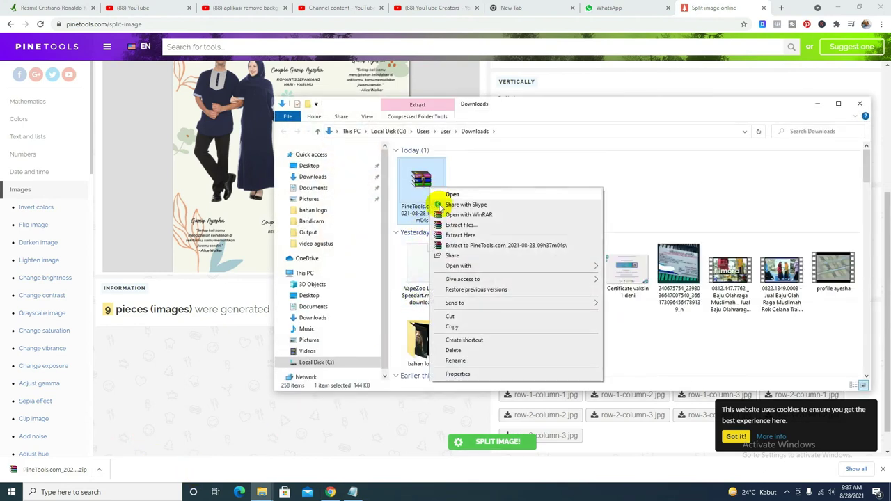
pyautogui.click(452, 247)
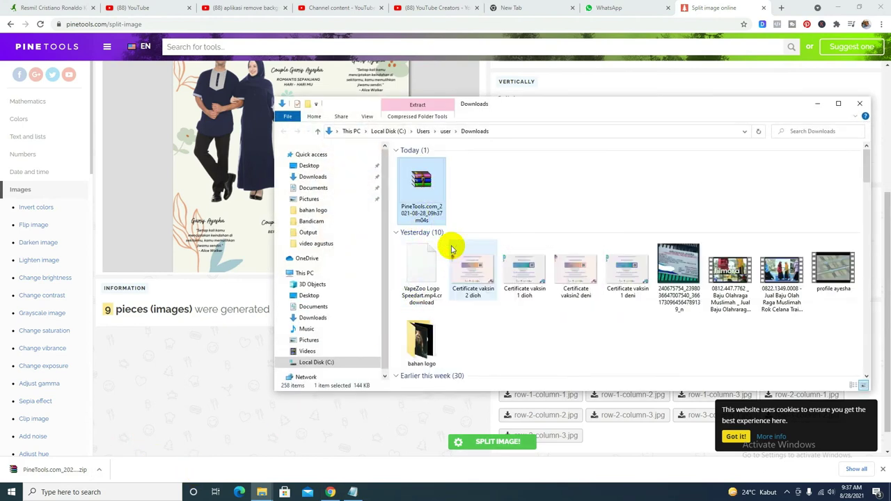
pyautogui.doubleClick(466, 189)
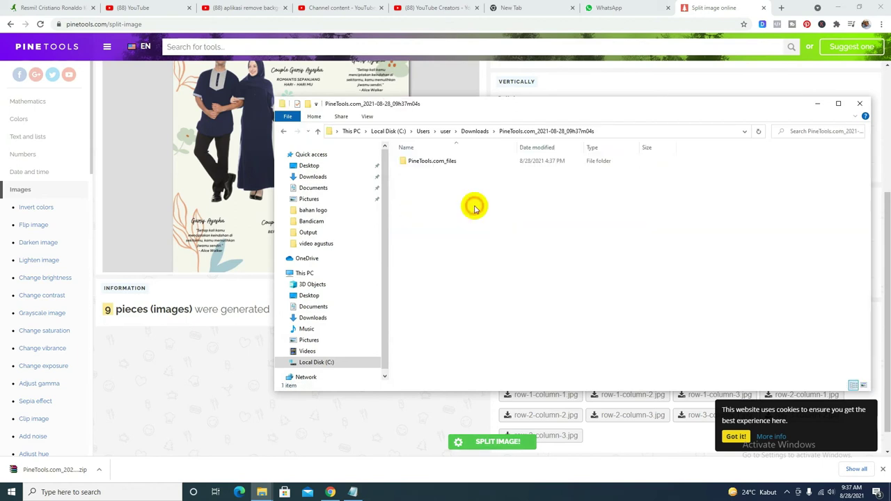
pyautogui.doubleClick(436, 164)
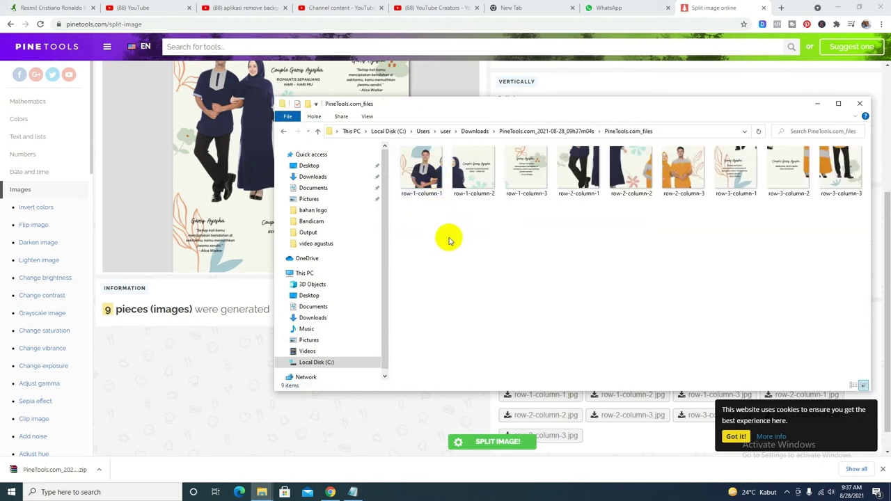
# Review the nine row/column pieces in a maximized window, then open a new Chrome tab
pyautogui.moveTo(420, 232); pyautogui.dragTo(863, 153)
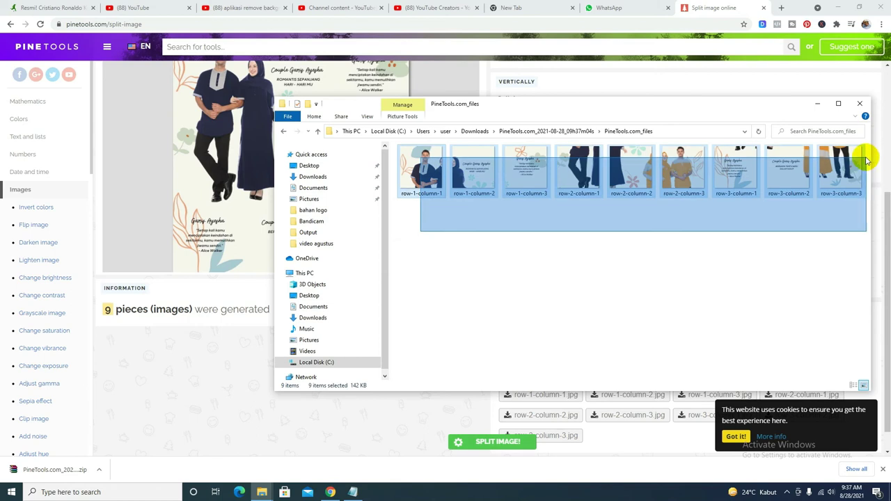
pyautogui.click(838, 103)
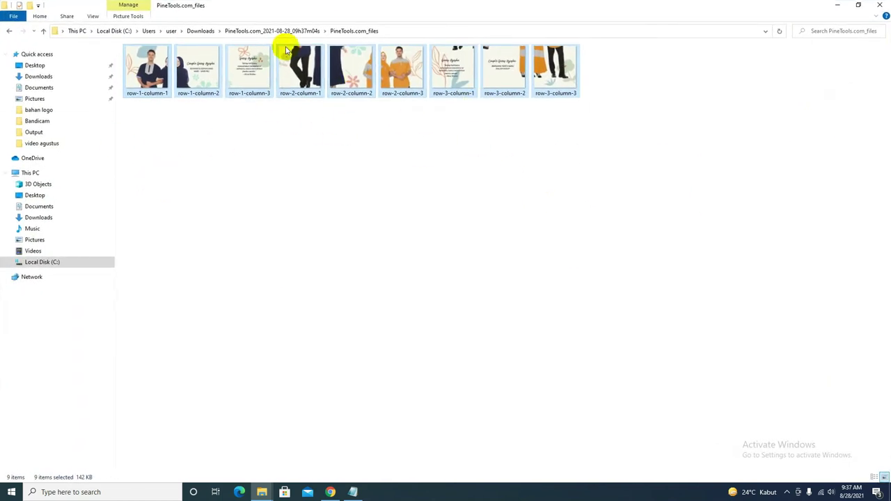
pyautogui.click(384, 146)
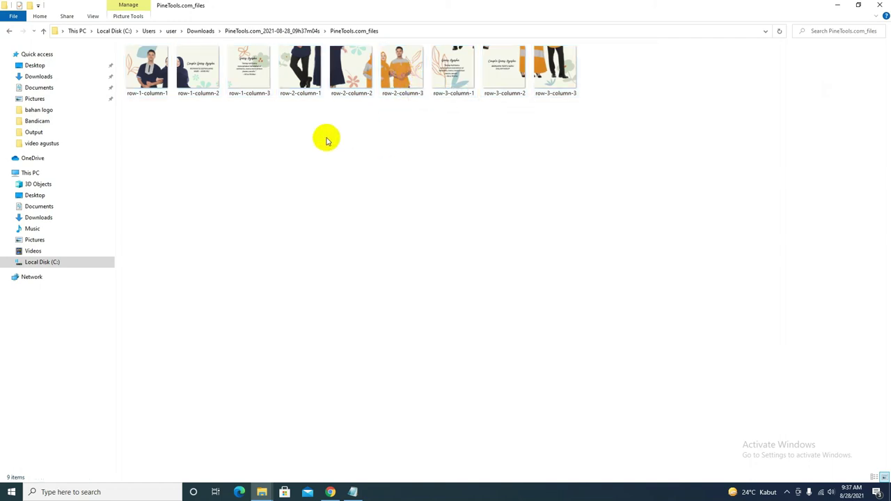
pyautogui.click(837, 5)
pyautogui.click(782, 8)
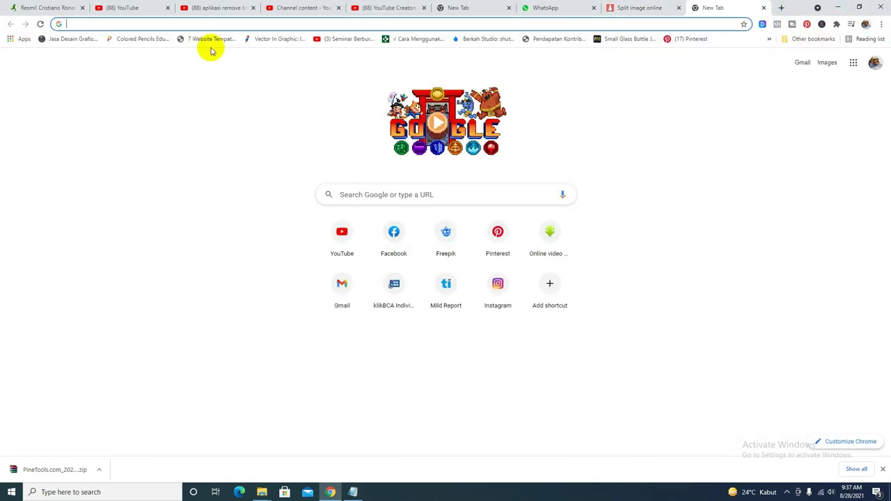
# Go to canva.com and open the feed gamis design from Recent designs
pyautogui.write('c')
pyautogui.press('Return')
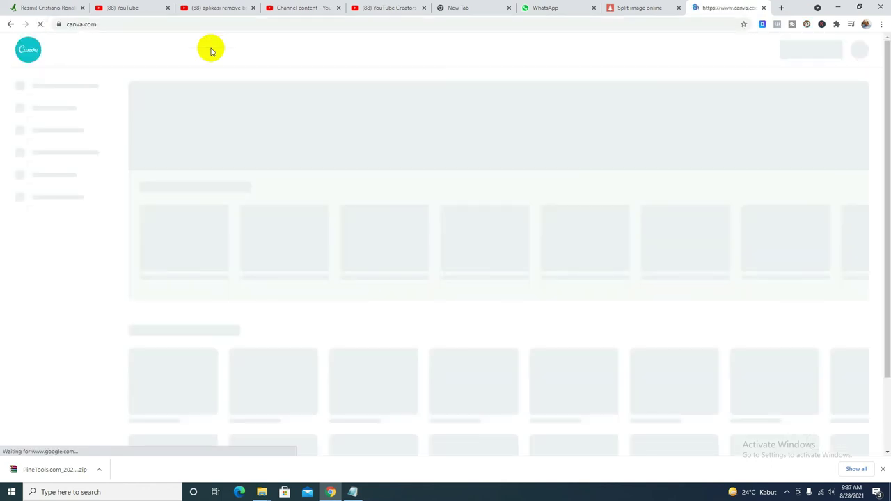
pyautogui.moveTo(211, 51)
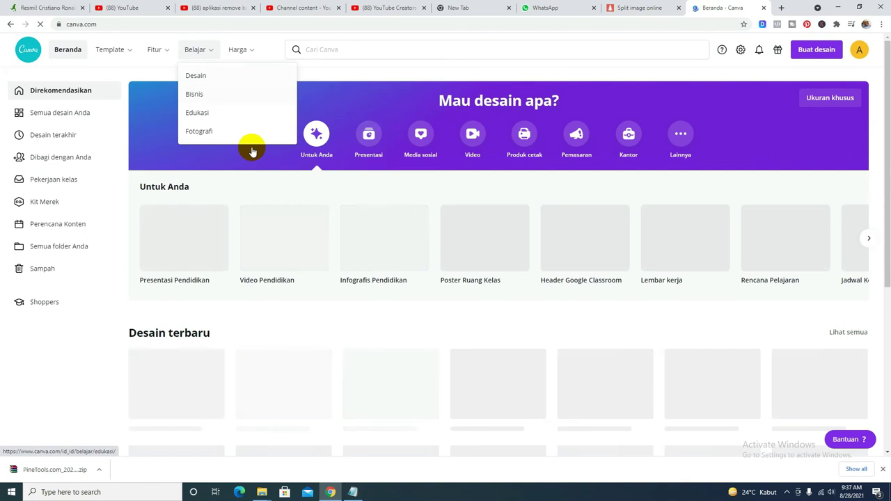
pyautogui.scroll(-3, 282, 168)
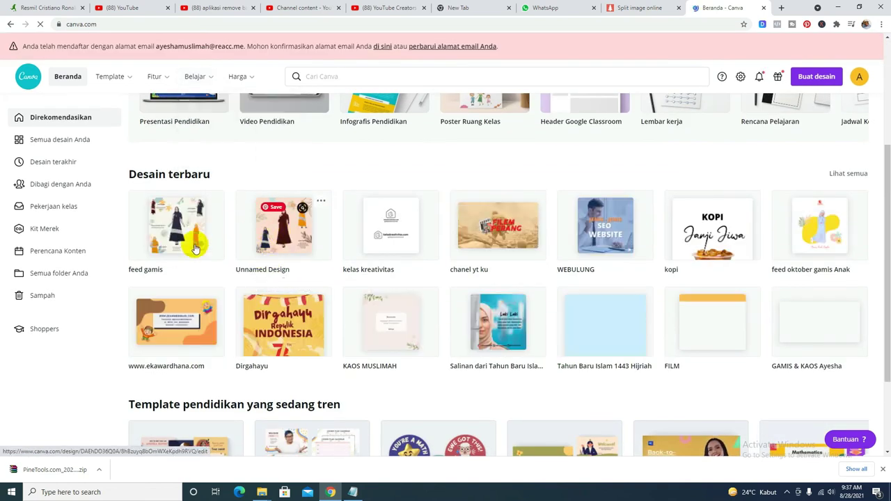
pyautogui.click(161, 242)
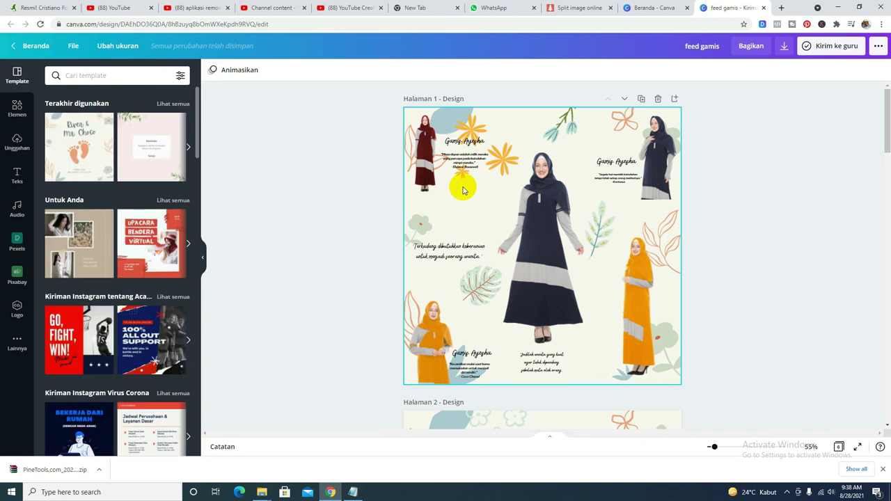
pyautogui.scroll(-2, 463, 190)
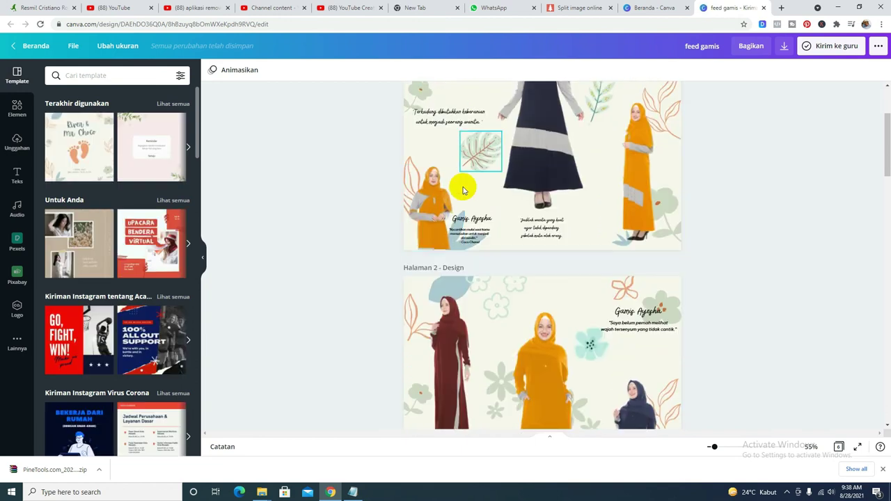
pyautogui.scroll(-3, 463, 190)
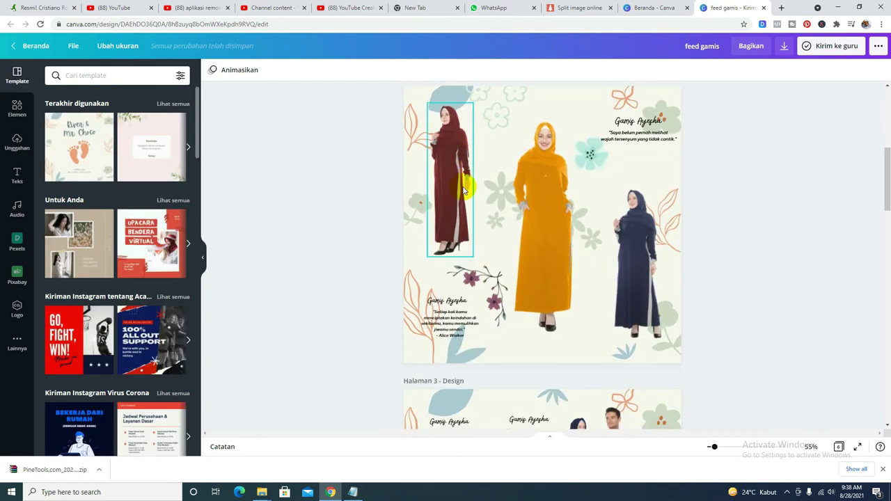
pyautogui.scroll(-3, 463, 190)
pyautogui.scroll(-2, 463, 190)
pyautogui.scroll(-1, 462, 186)
pyautogui.scroll(-6, 456, 208)
pyautogui.scroll(-1, 530, 262)
pyautogui.scroll(-3, 557, 268)
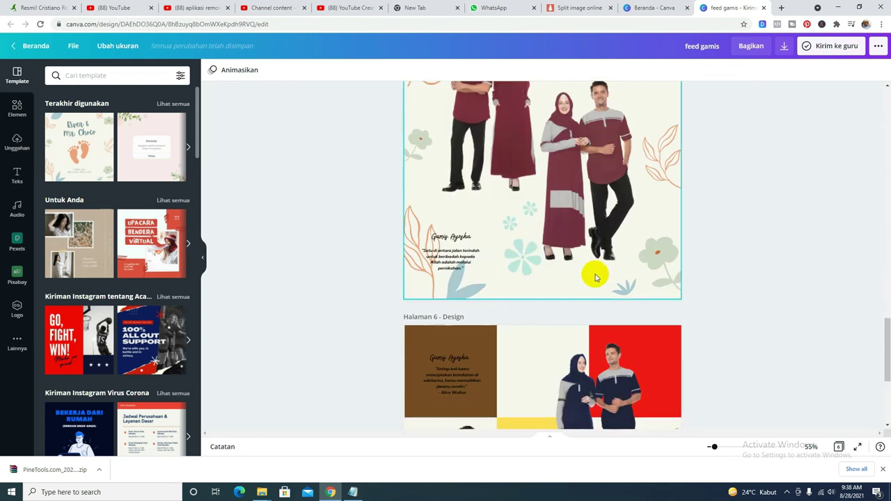
pyautogui.scroll(-3, 591, 273)
pyautogui.scroll(6, 584, 236)
pyautogui.scroll(3, 585, 216)
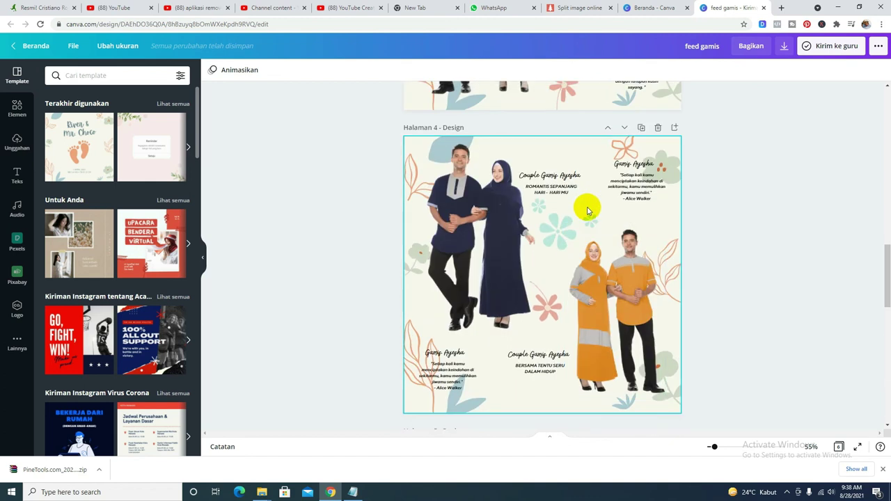
pyautogui.scroll(5, 583, 198)
pyautogui.scroll(3, 591, 201)
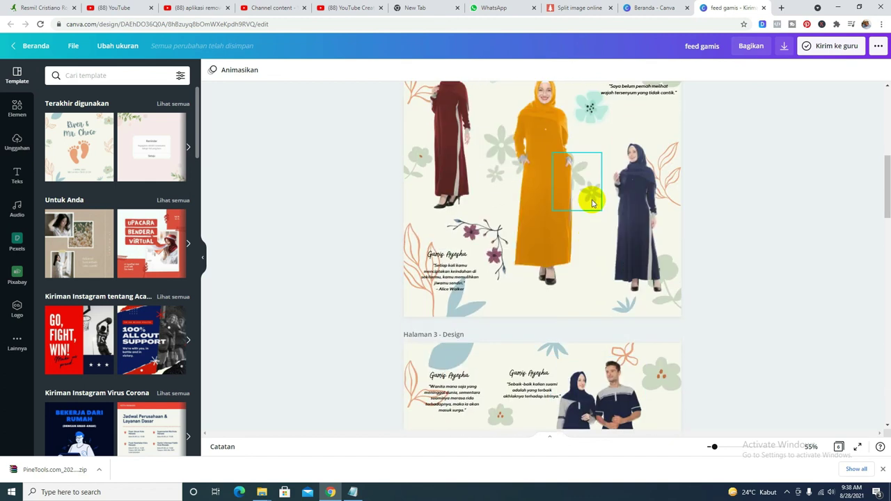